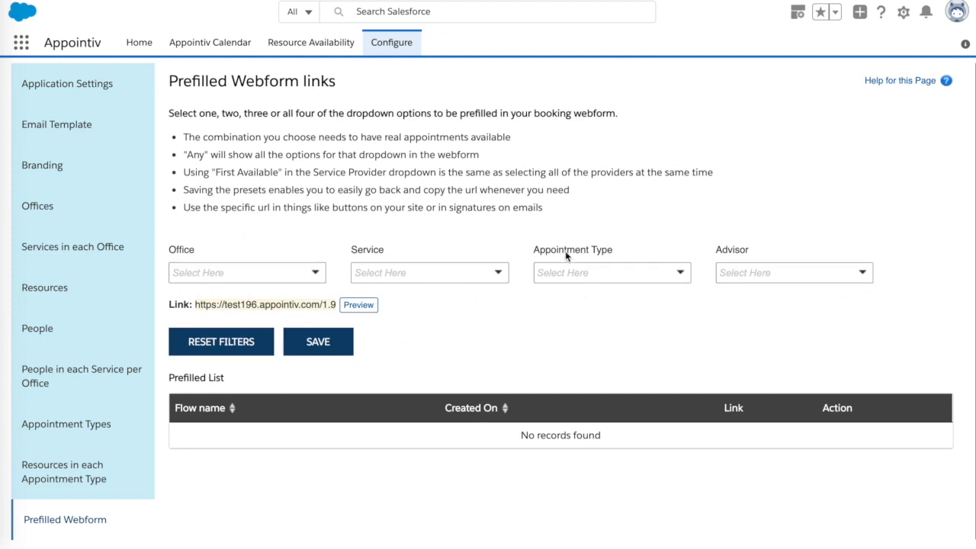
Prefill the link's Advisor field with the first listed advisor.
left_click(773, 273)
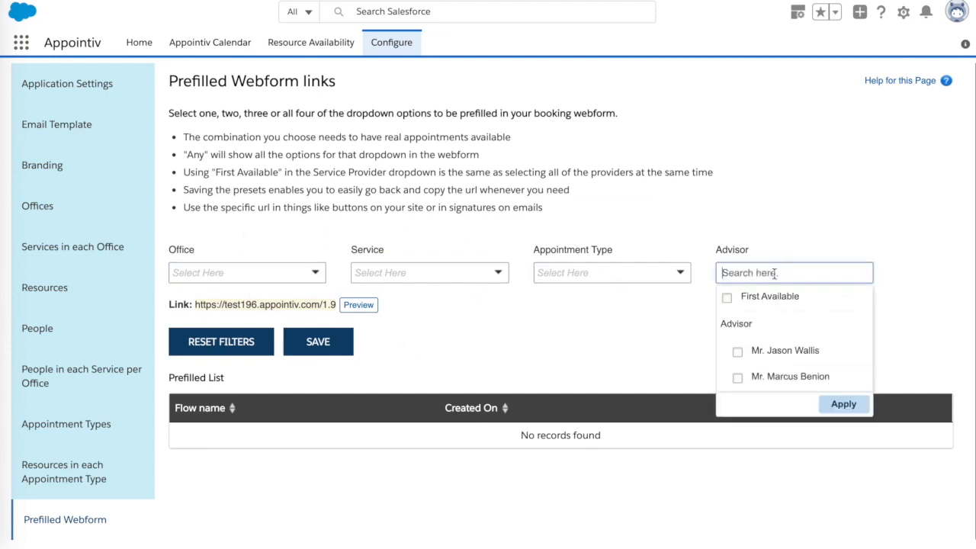
left_click(785, 356)
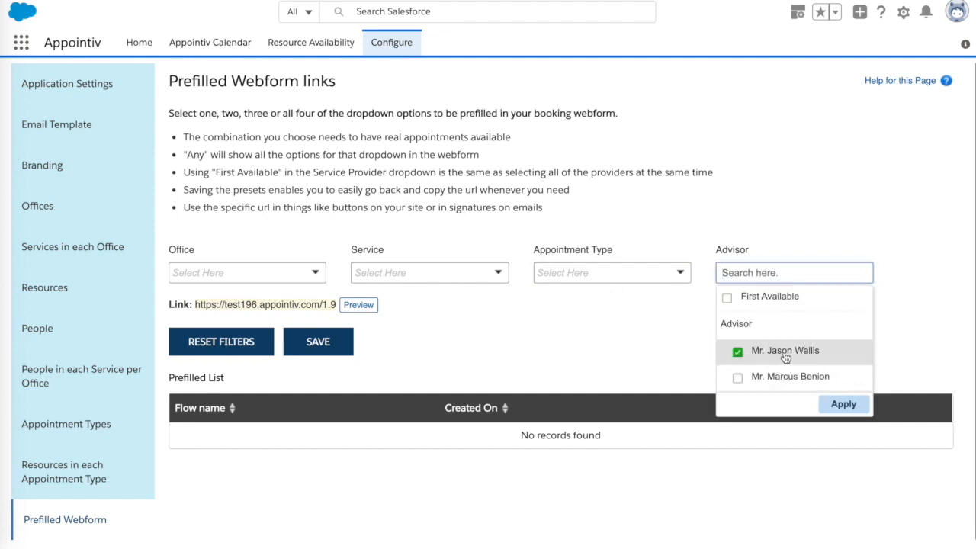
left_click(842, 405)
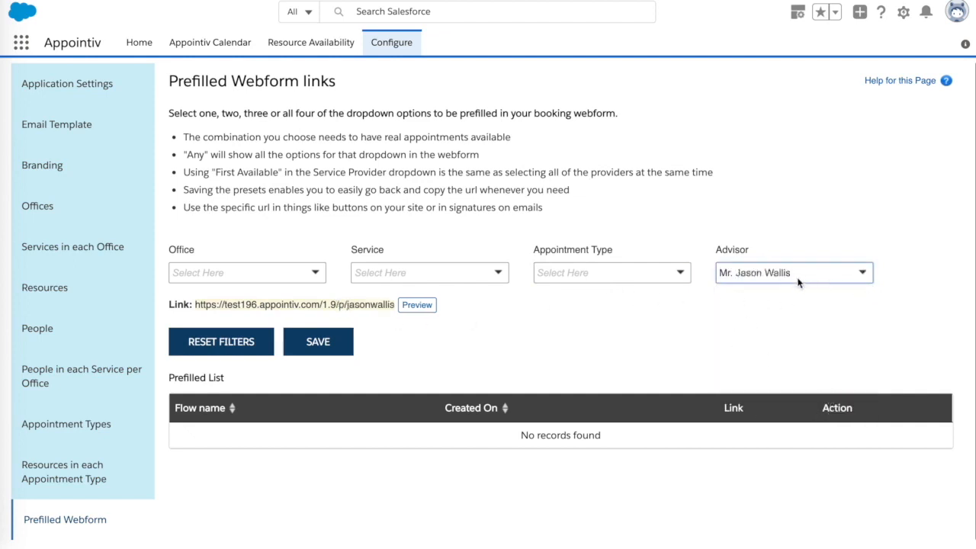
Preview the advisor-prefilled booking form, choose Main Office and expand the Accounting appointment types.
left_click(417, 305)
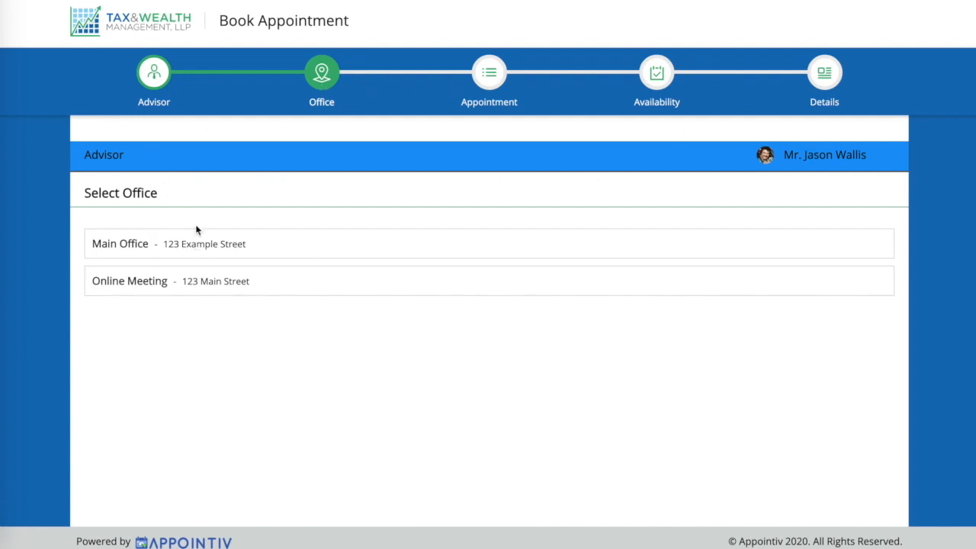
left_click(217, 246)
left_click(210, 284)
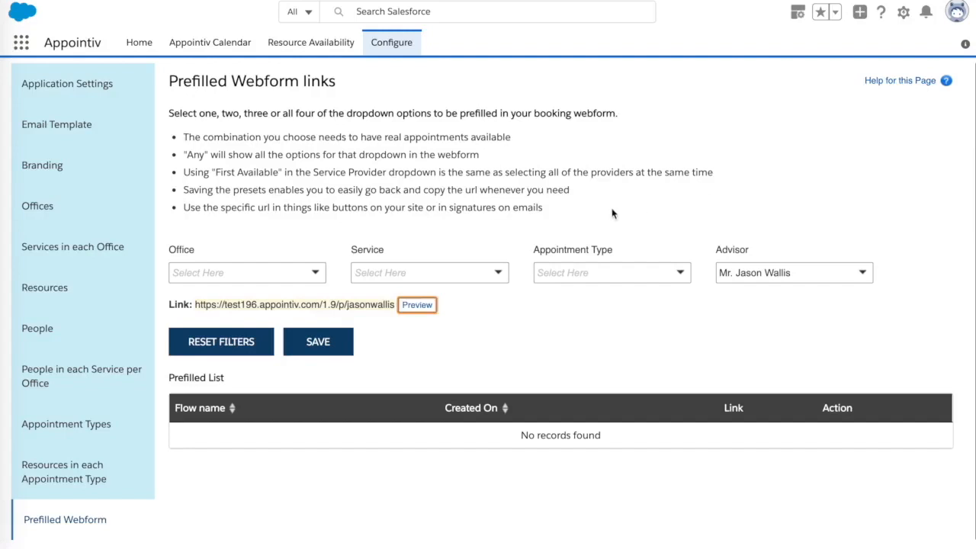
Prefill the link's Office with Main Office.
left_click(569, 205)
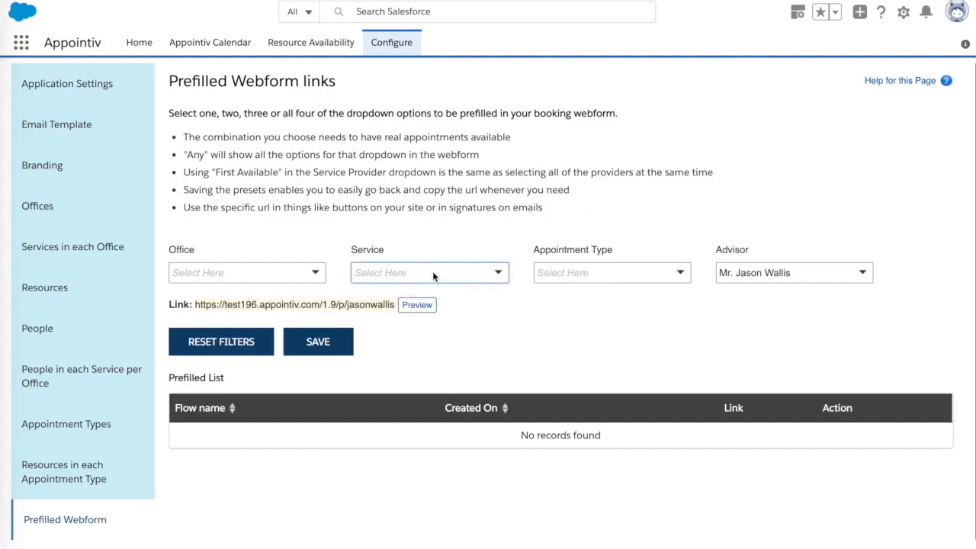
left_click(499, 275)
left_click(312, 272)
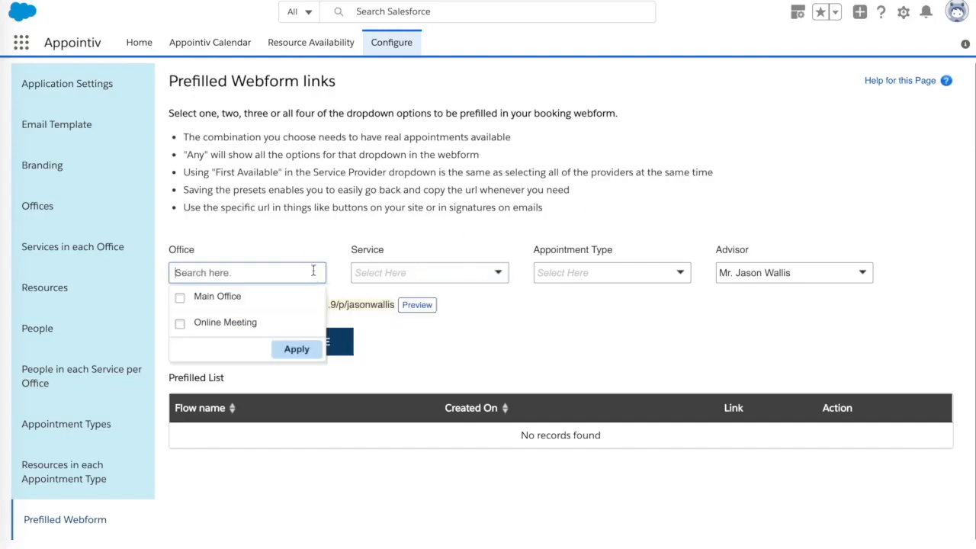
left_click(237, 298)
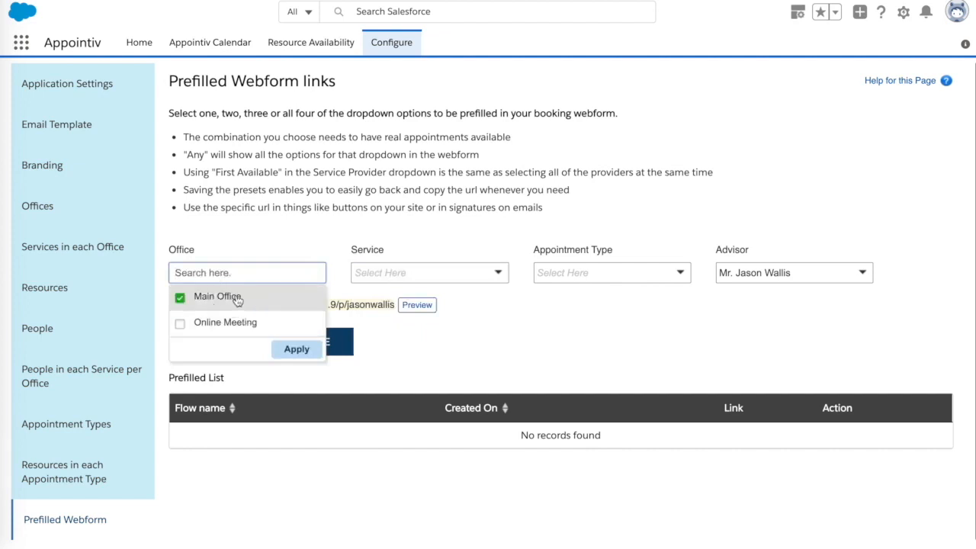
left_click(291, 349)
Prefill the Accounting service and the Accounting Initial Meeting (60 min) appointment type.
left_click(455, 272)
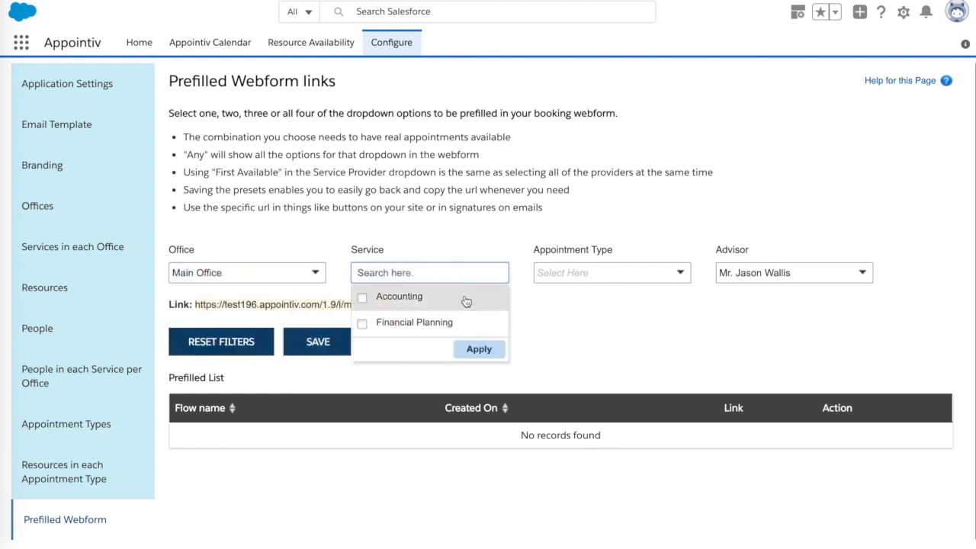
left_click(426, 298)
left_click(471, 350)
left_click(598, 280)
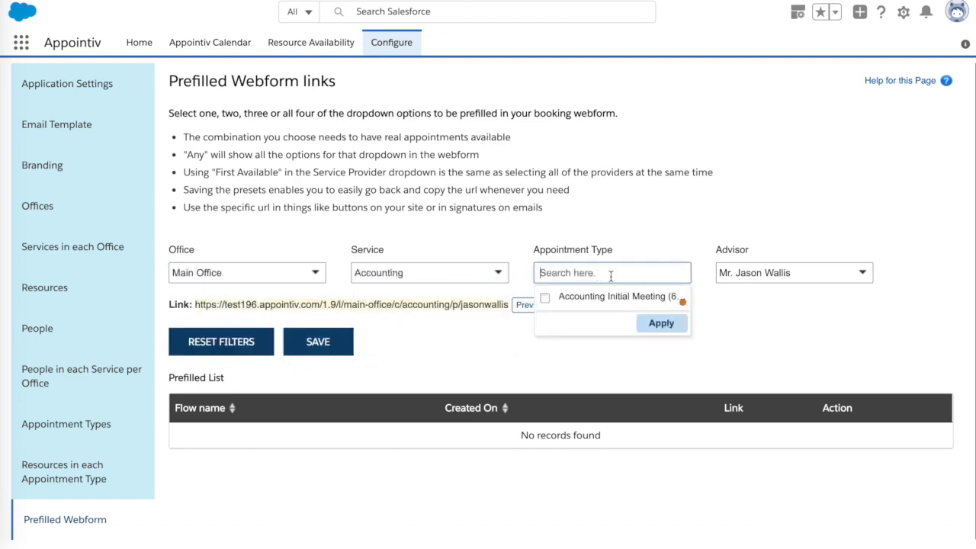
left_click(620, 297)
left_click(660, 325)
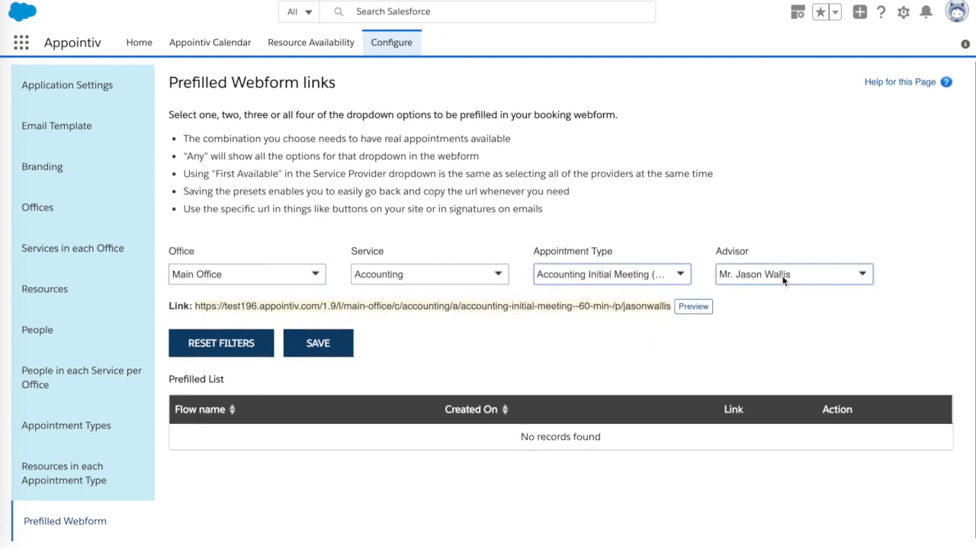
left_click(501, 274)
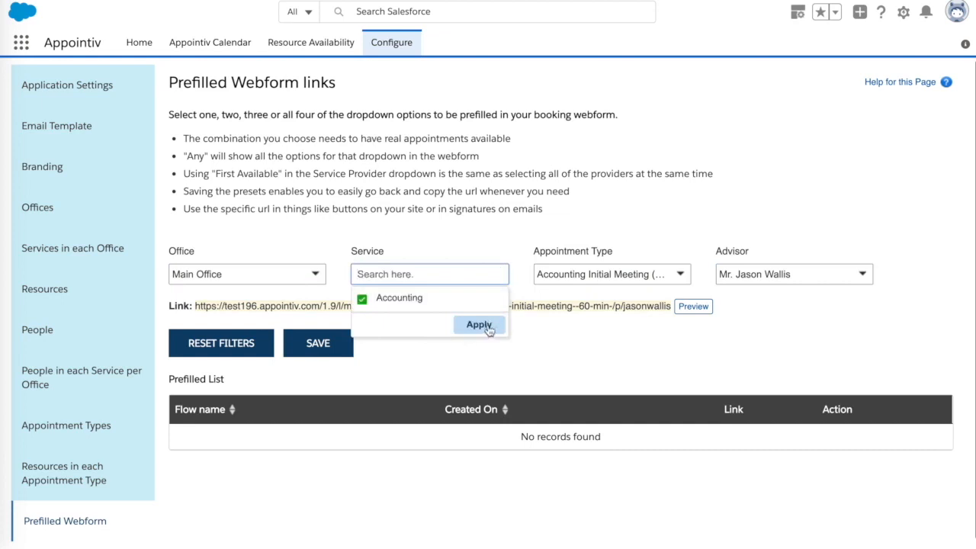
left_click(479, 325)
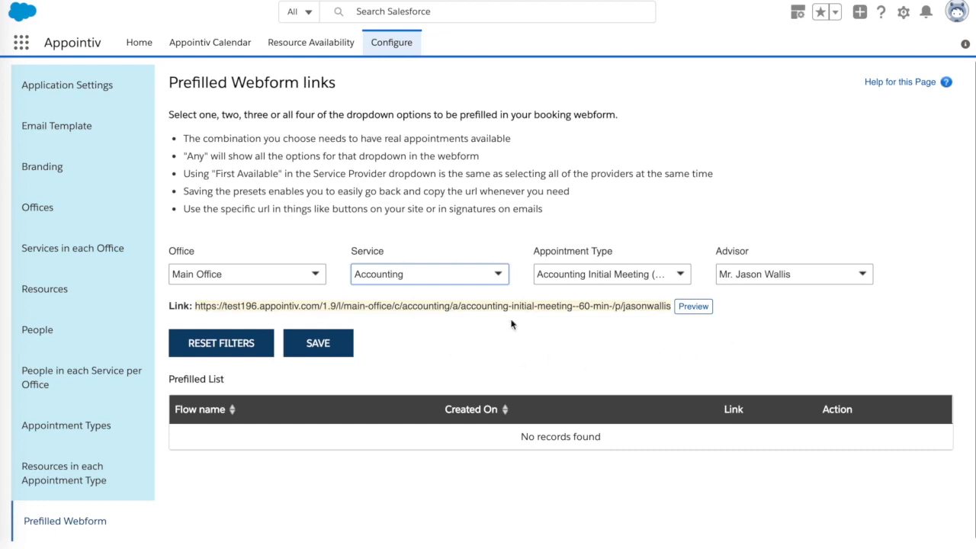
Preview the fully prefilled link and book 16 January 2020 at 09:00 am.
left_click(694, 307)
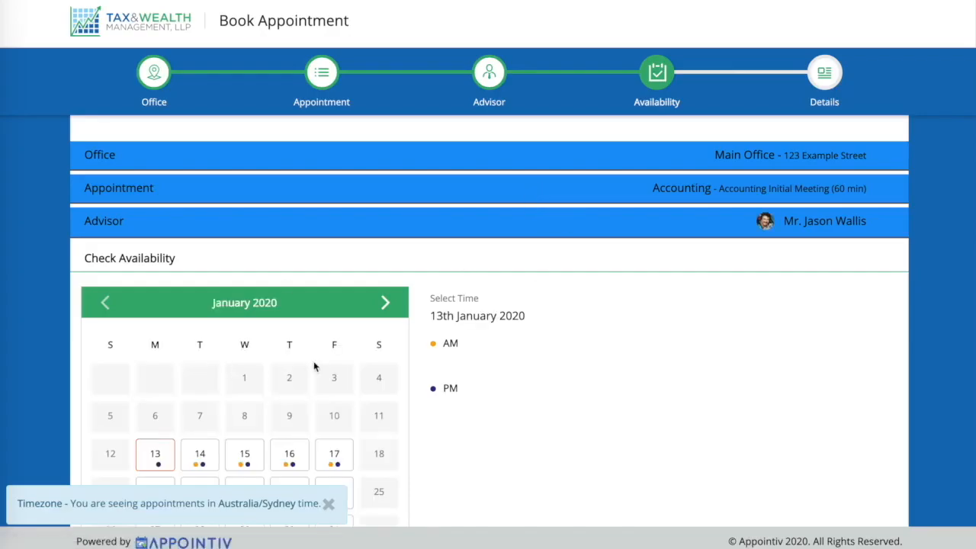
scroll(314, 367, "down", 1)
scroll(613, 373, "up", 1)
scroll(540, 373, "down", 1)
left_click(291, 396)
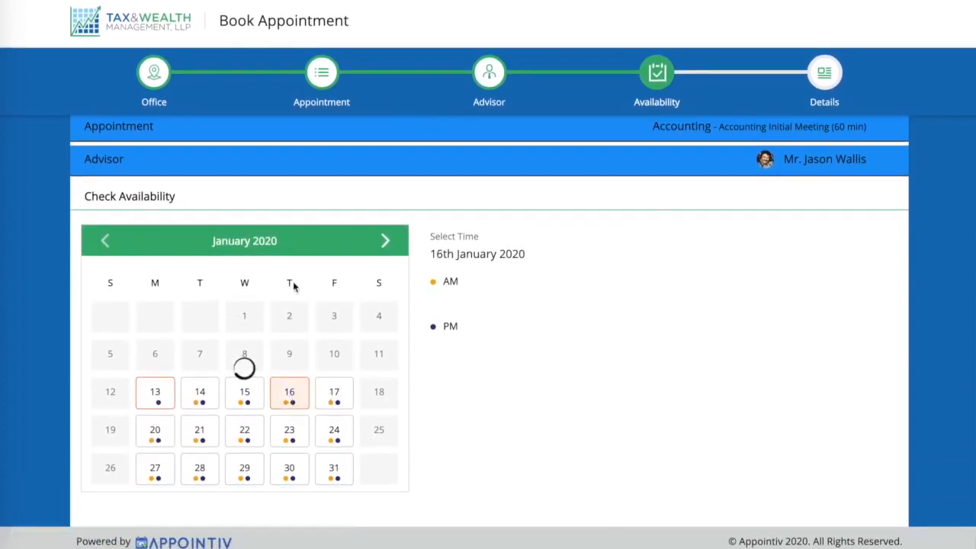
left_click(781, 313)
left_click(782, 313)
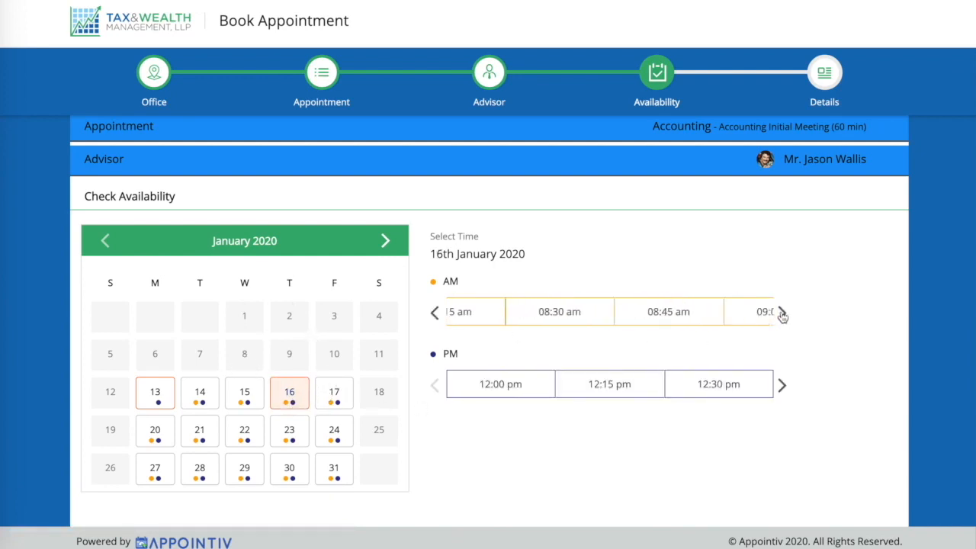
left_click(714, 312)
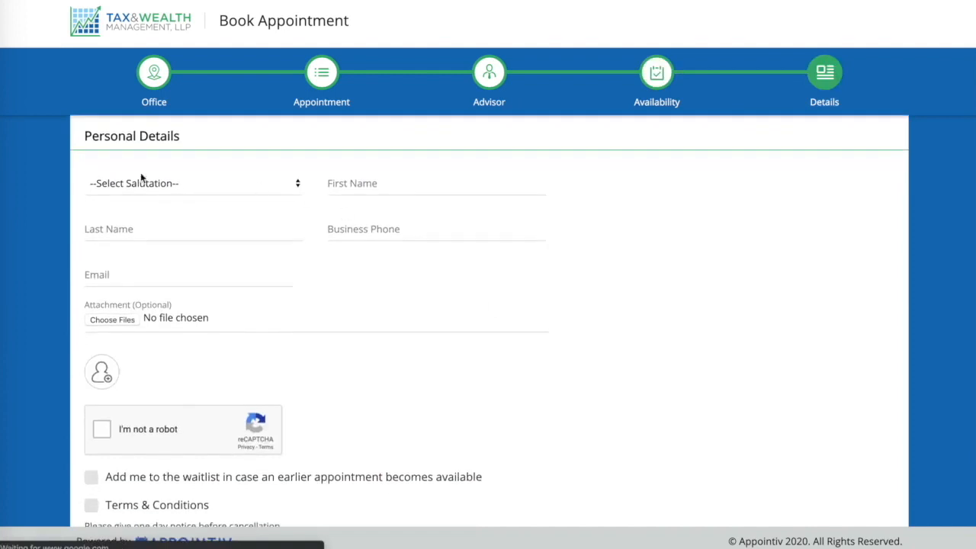
Back on the prefilled links page, start saving the four-field link as a preset.
scroll(432, 374, "down", 1)
scroll(432, 373, "up", 3)
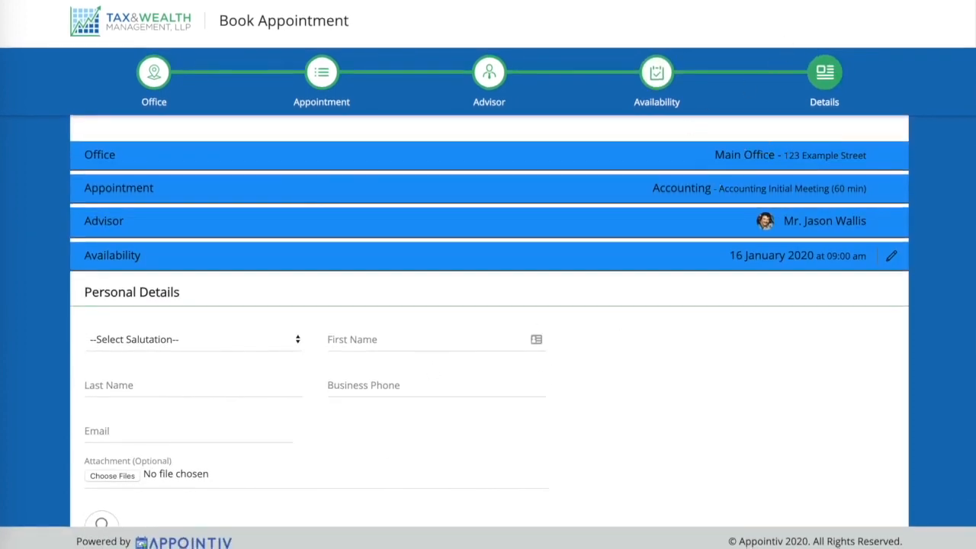
key("super+w")
left_click(327, 342)
left_click(368, 310)
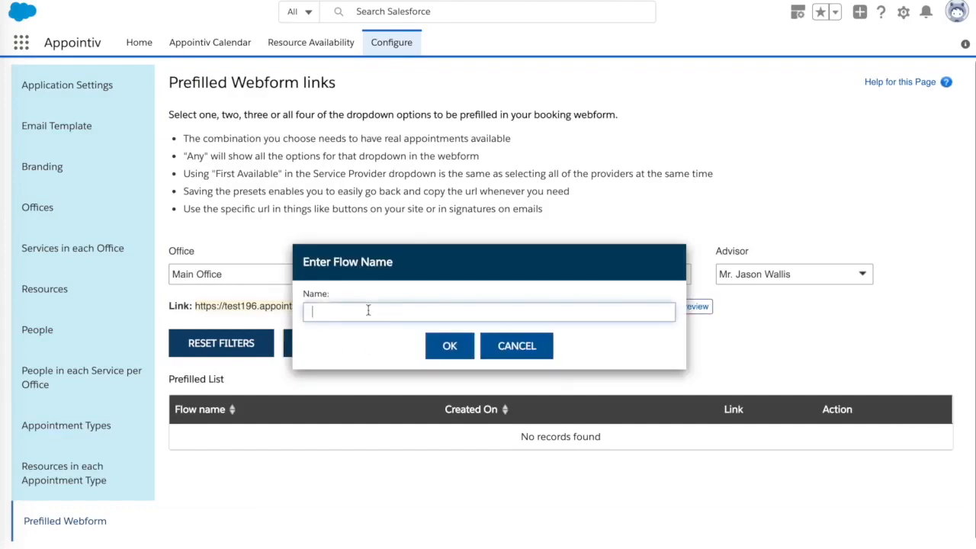
left_click(433, 313)
left_click(450, 345)
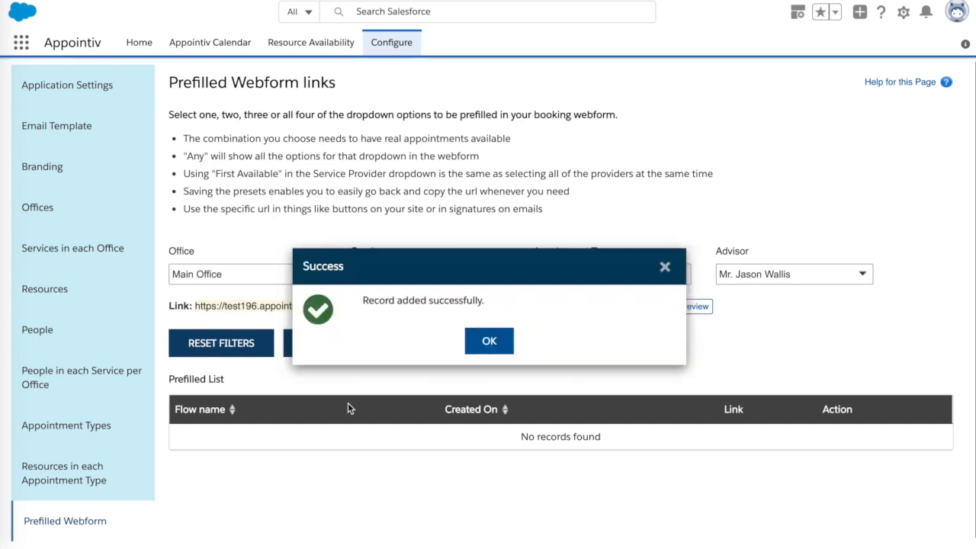
left_click(490, 343)
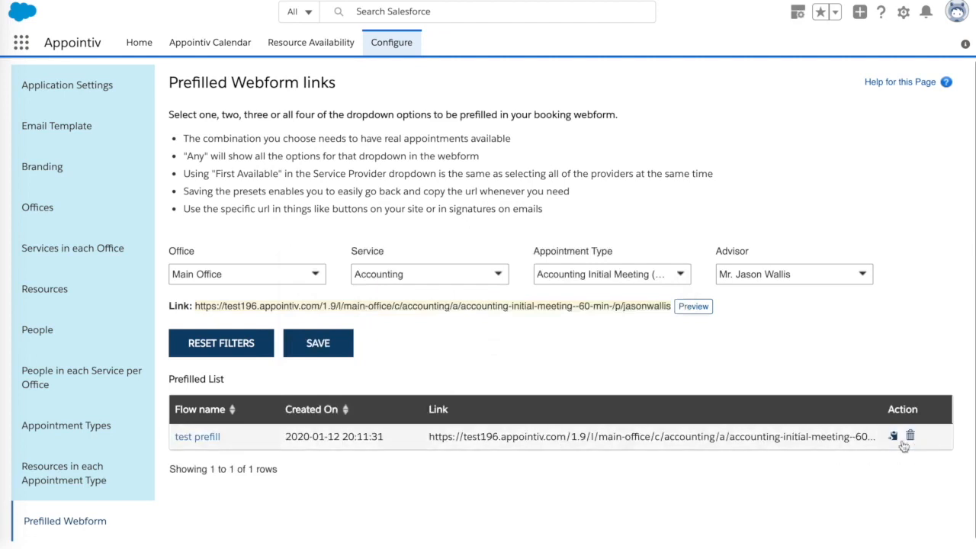
left_click(893, 441)
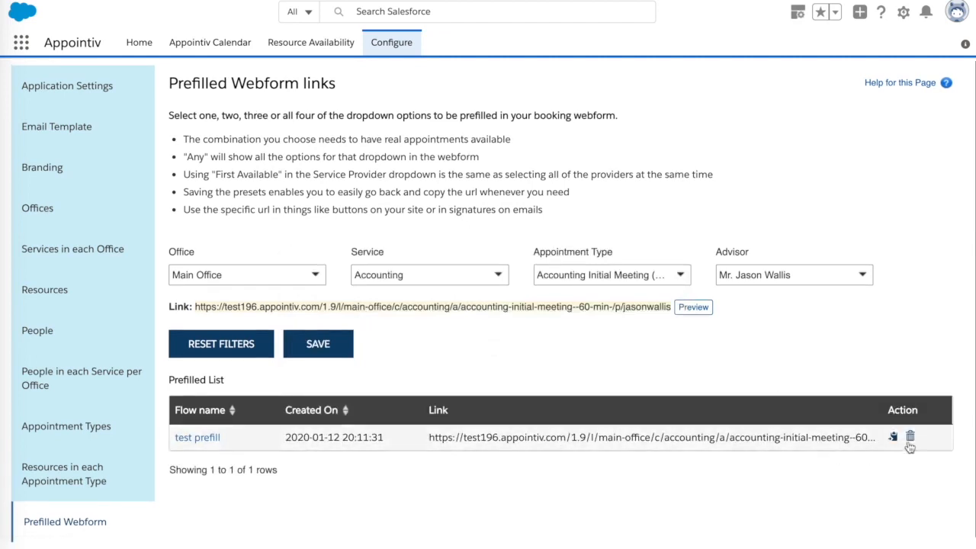
left_click(199, 440)
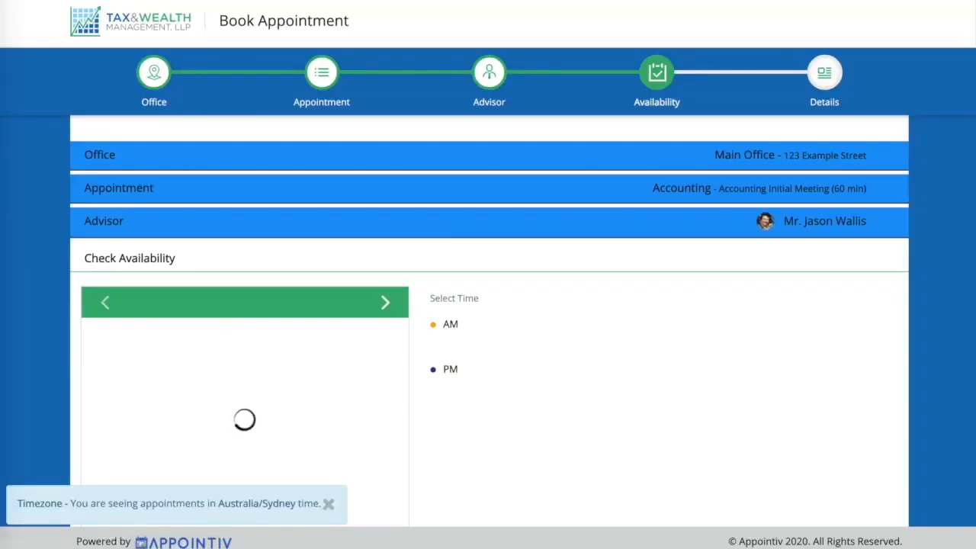
key("super+w")
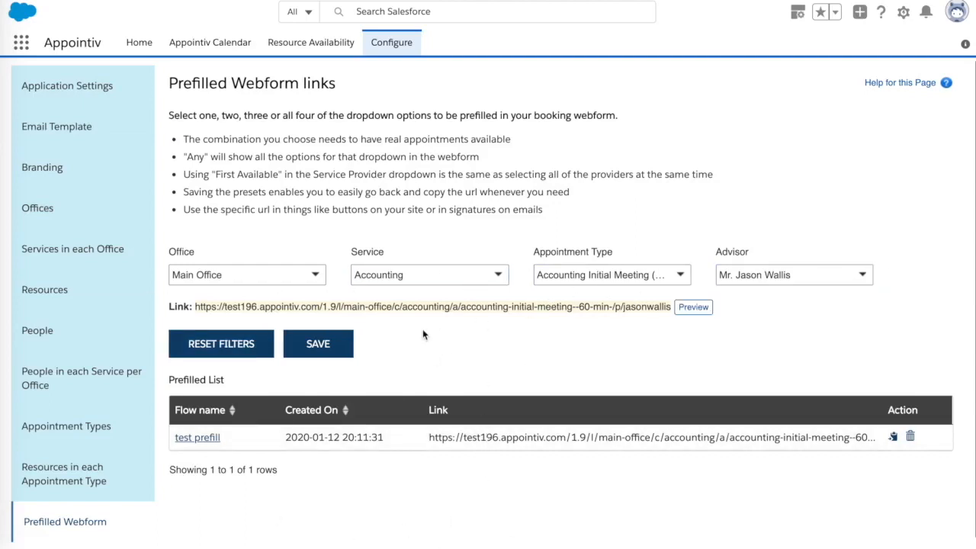
scroll(423, 335, "down", 1)
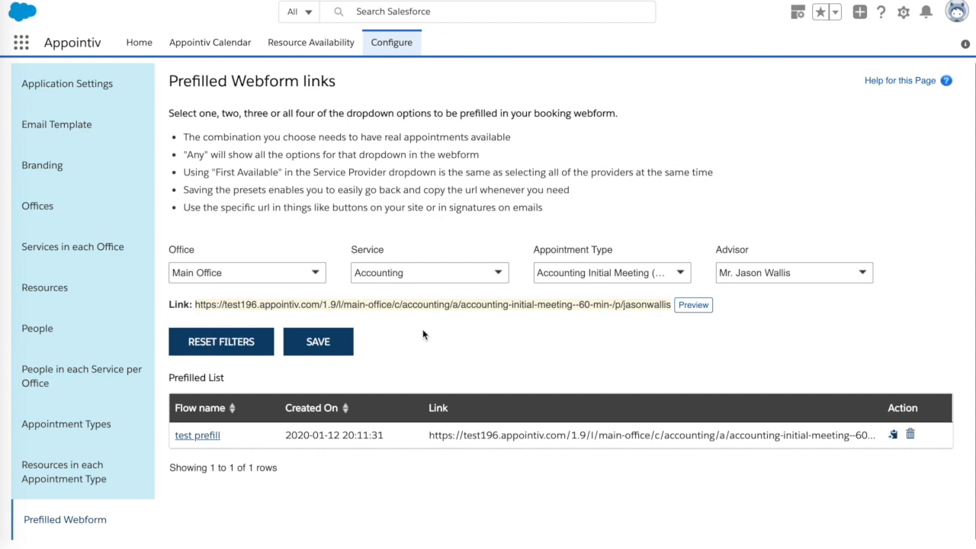
Clear the previous Accounting service and appointment type prefills.
left_click(496, 273)
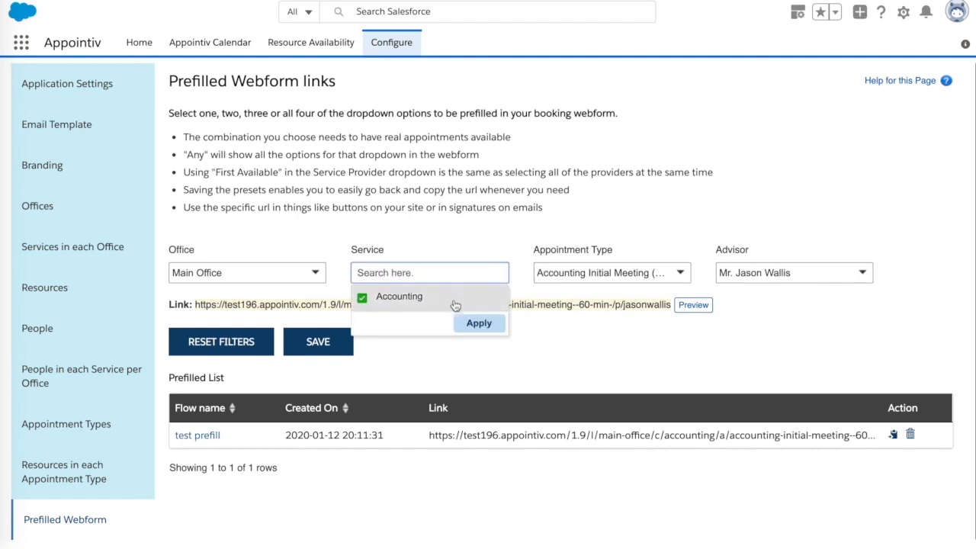
left_click(477, 323)
left_click(446, 275)
left_click(361, 295)
left_click(475, 323)
left_click(657, 273)
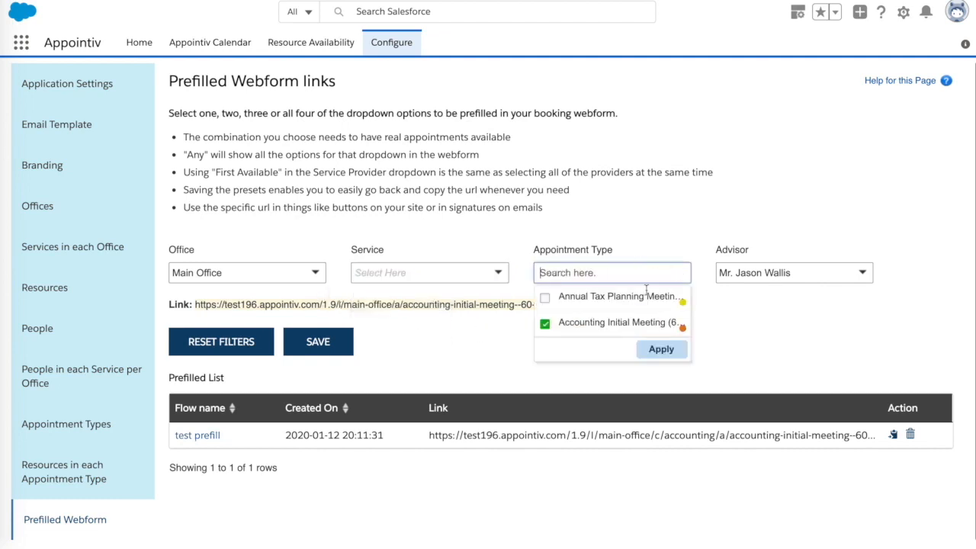
left_click(610, 297)
left_click(610, 323)
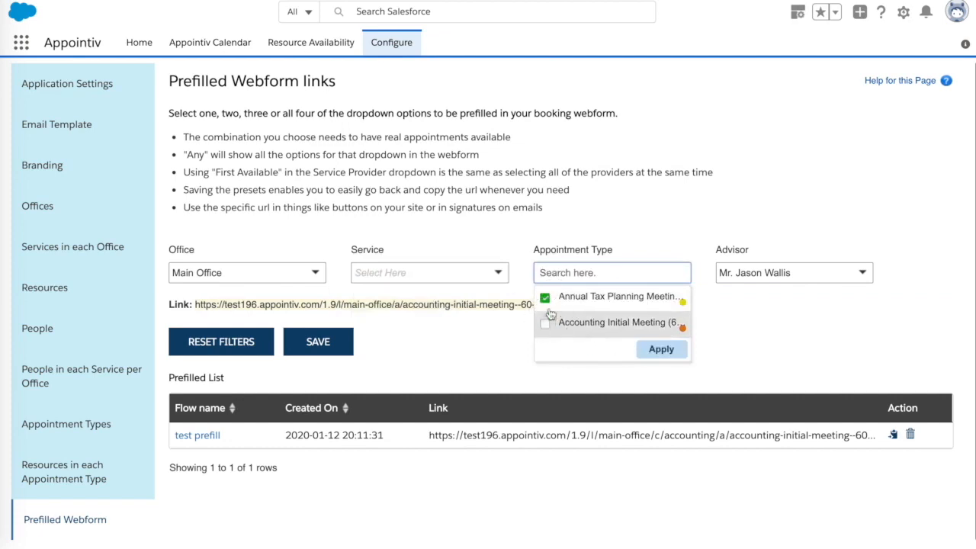
left_click(660, 349)
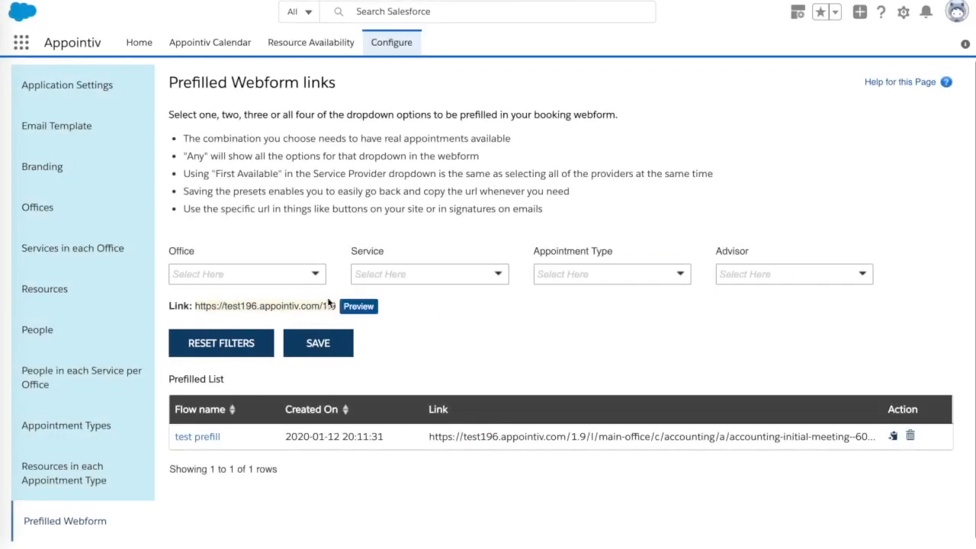
Prefill Main Office as the office and Financial Planning as the service.
left_click(305, 273)
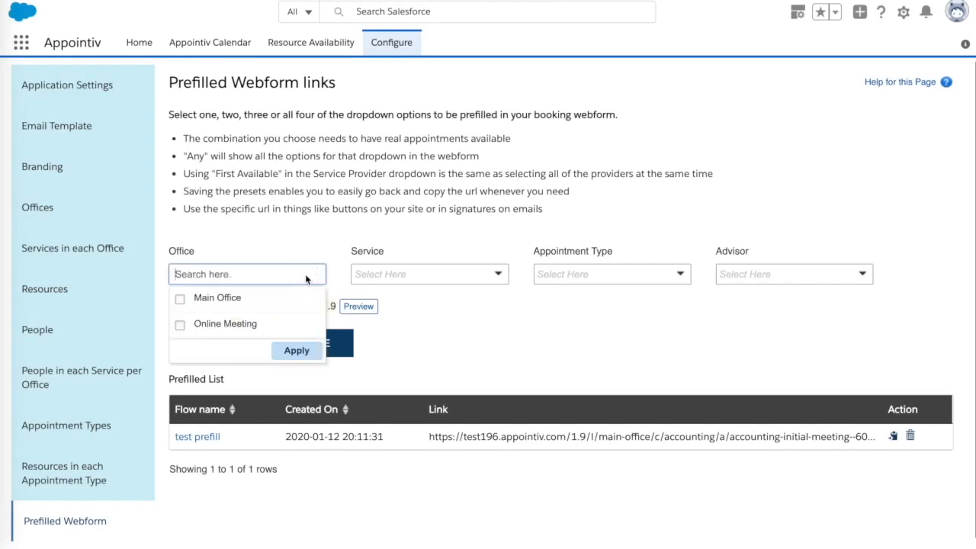
left_click(222, 298)
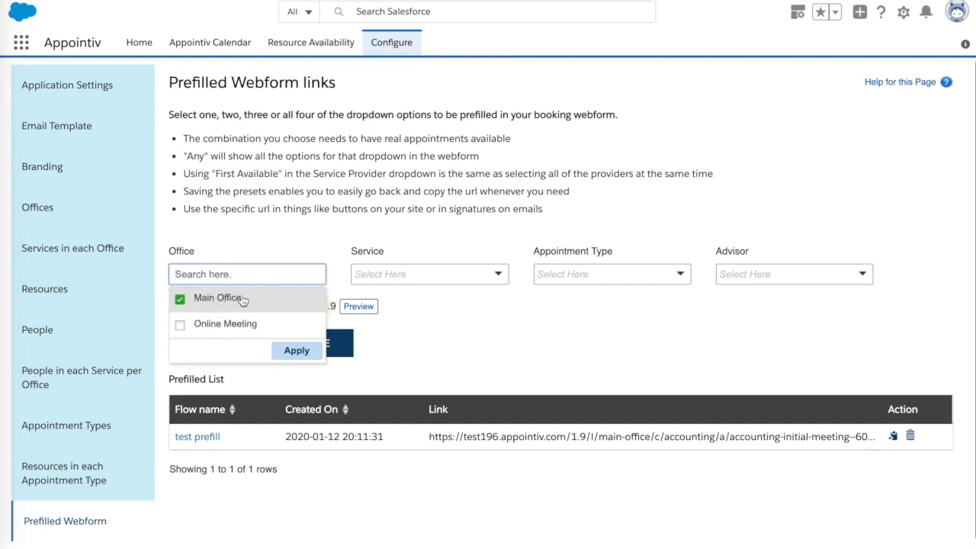
left_click(296, 350)
left_click(496, 273)
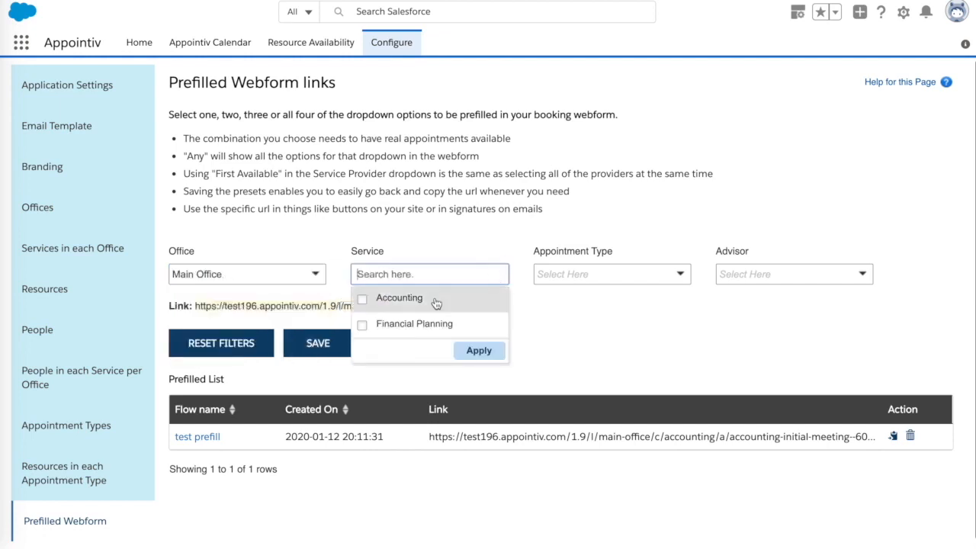
left_click(414, 298)
left_click(404, 323)
left_click(365, 300)
left_click(482, 352)
Set the advisor to First Available, leave Appointment Type empty, and preview the link.
left_click(747, 274)
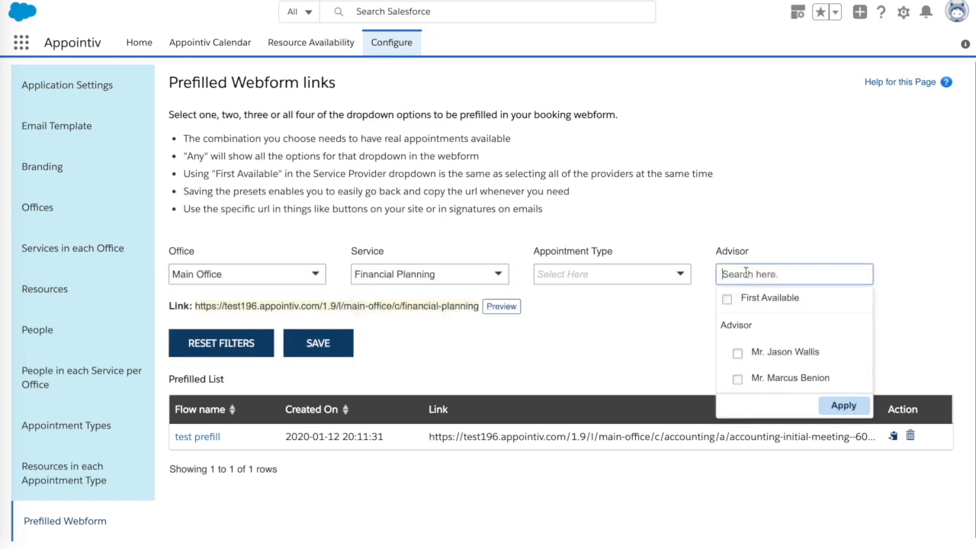
left_click(773, 304)
left_click(844, 406)
left_click(671, 273)
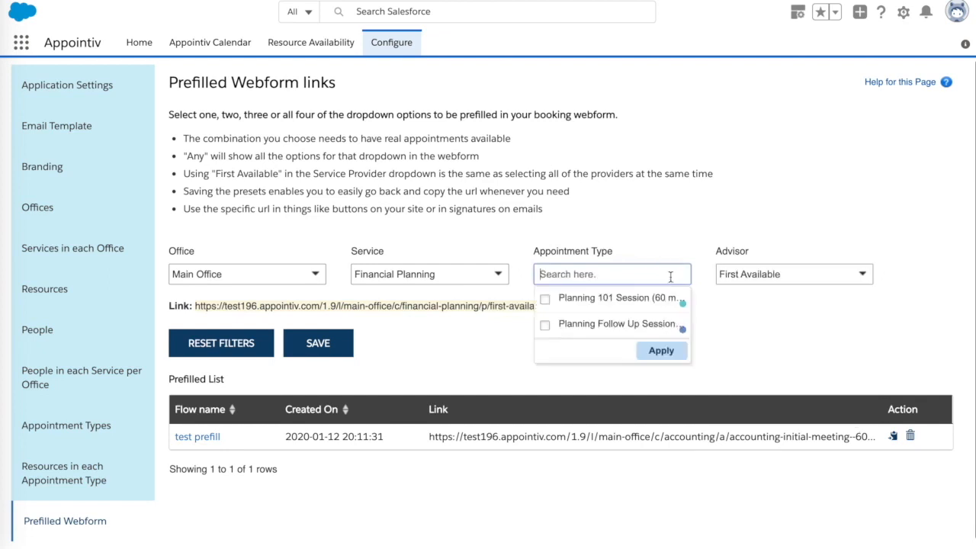
left_click(723, 311)
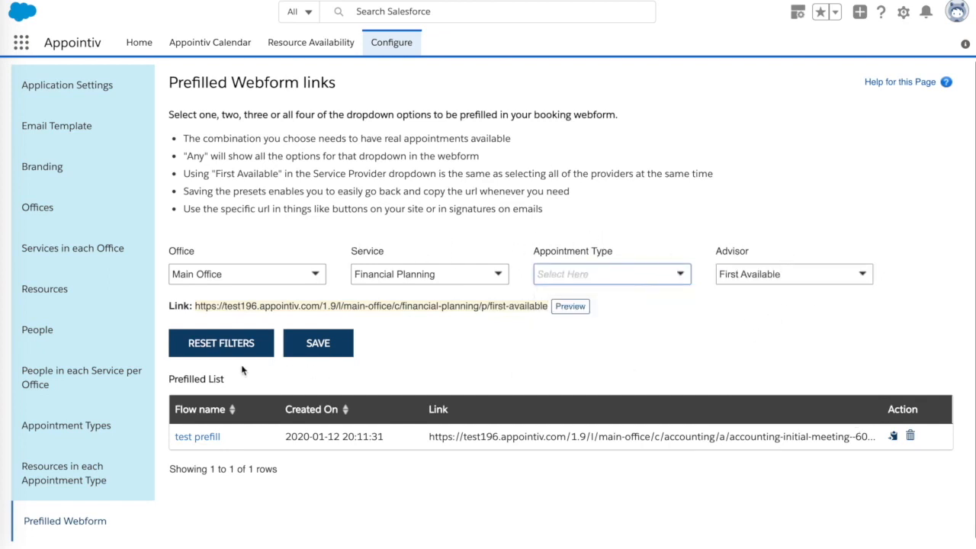
left_click(570, 305)
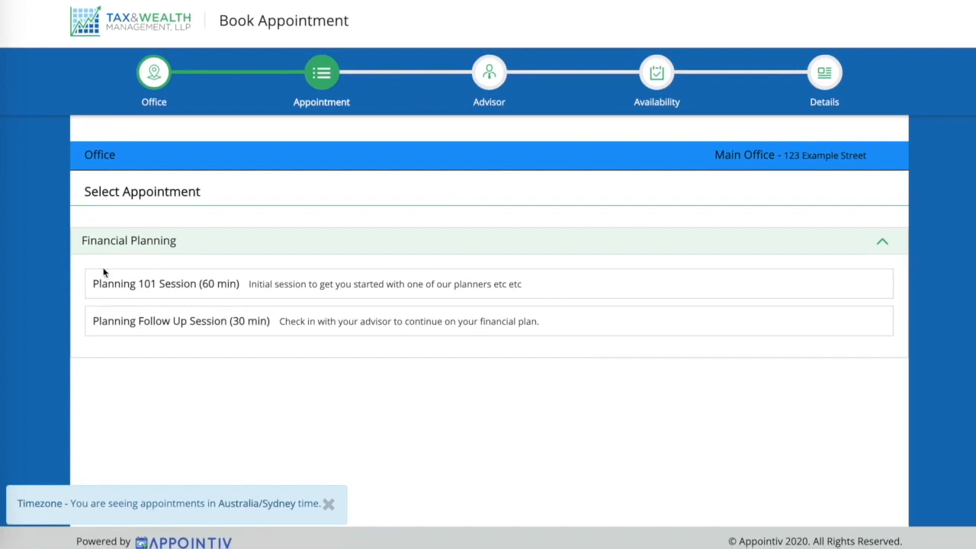
Choose the Planning 101 Session (60 min) and pick 17 January 2020.
left_click(310, 290)
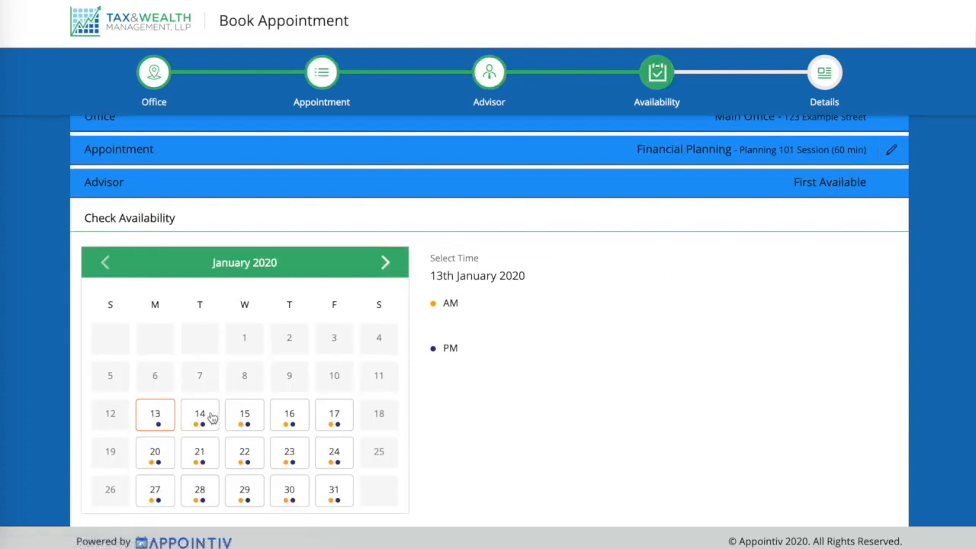
left_click(332, 427)
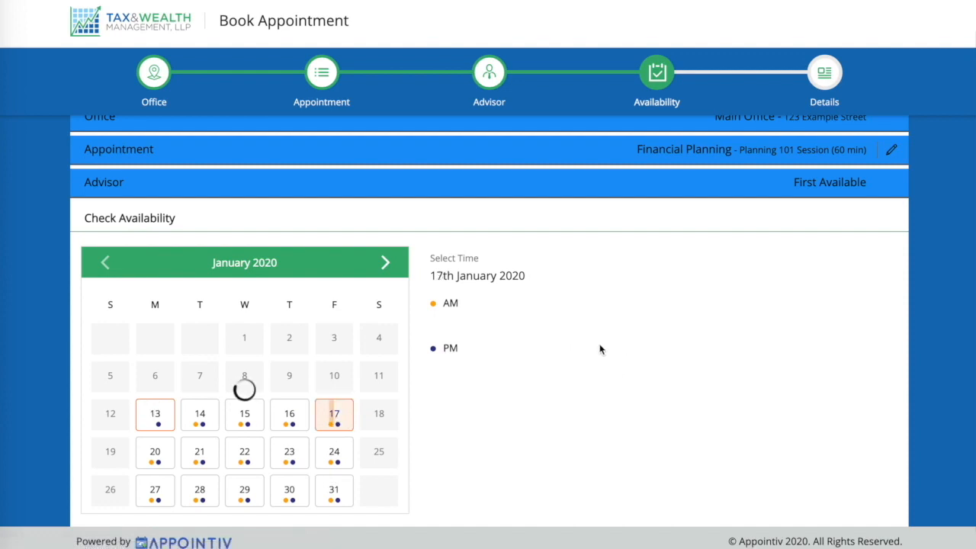
scroll(596, 350, "up", 1)
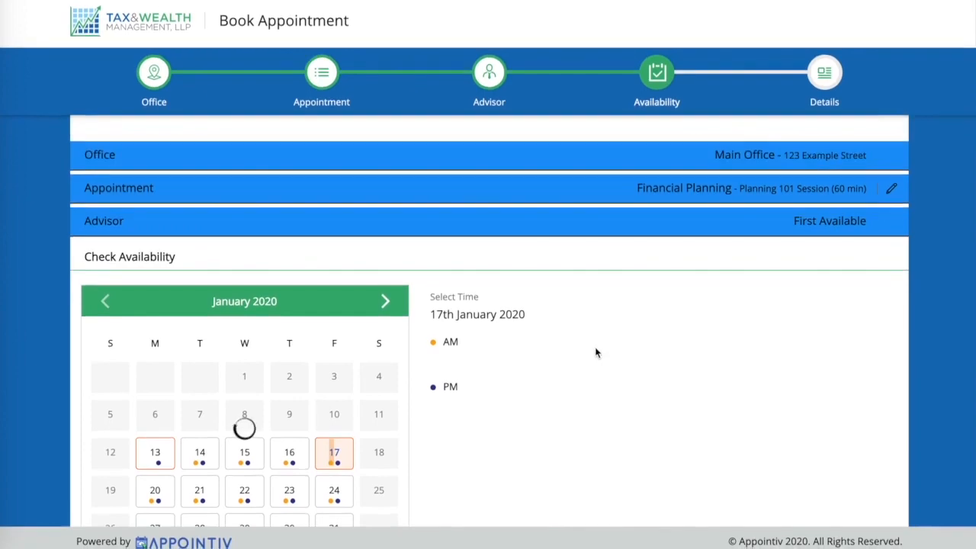